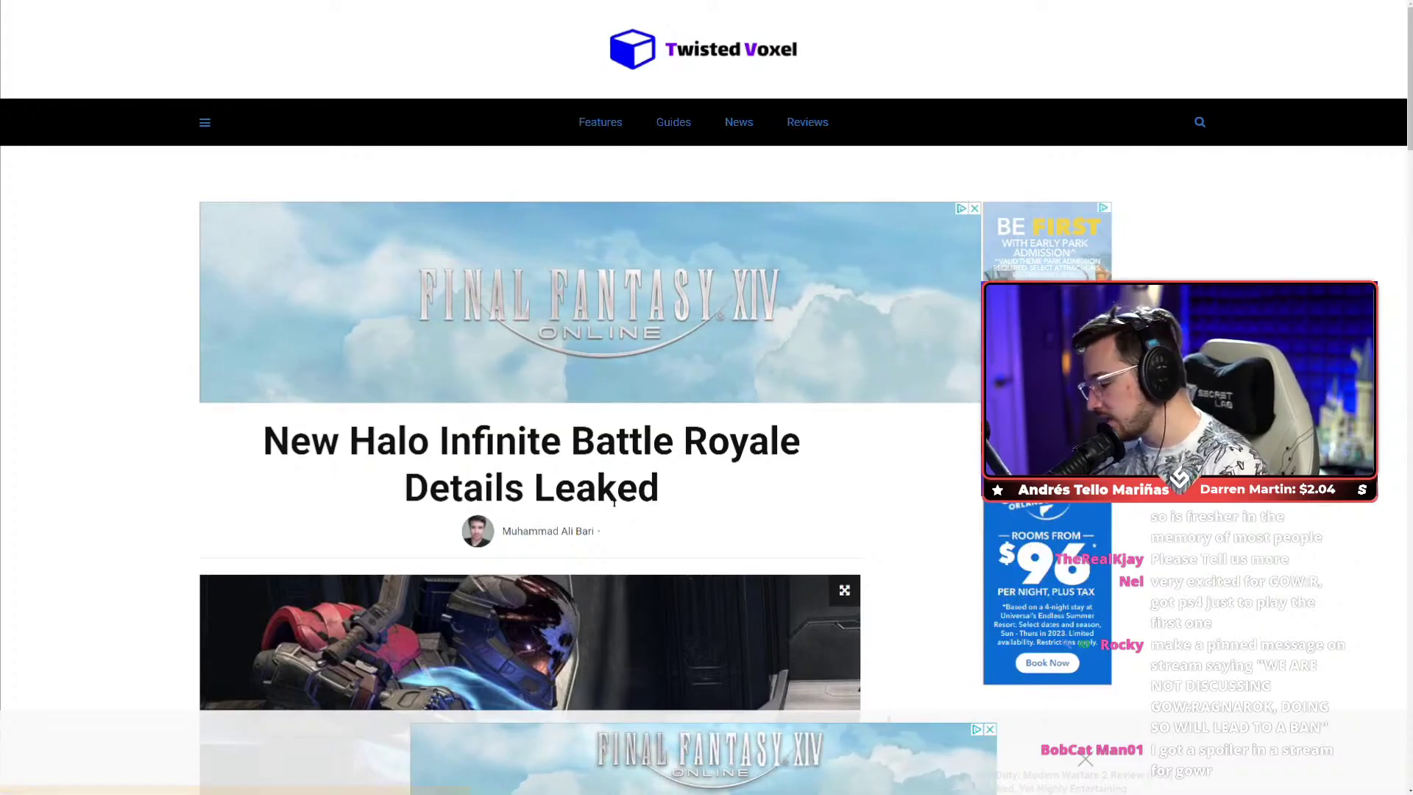
scroll(614, 502, down, 2)
scroll(735, 476, down, 2)
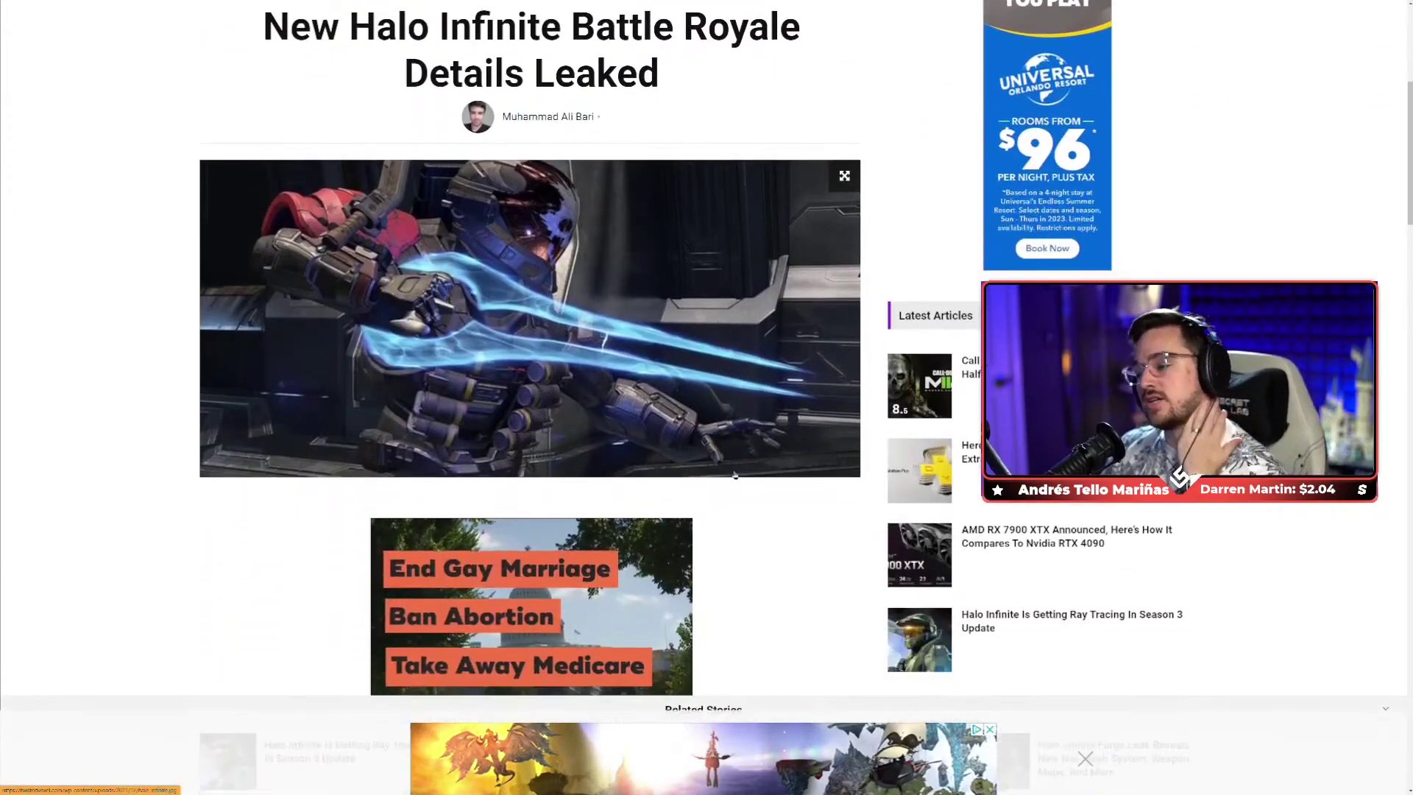
scroll(736, 475, down, 1)
scroll(707, 375, down, 2)
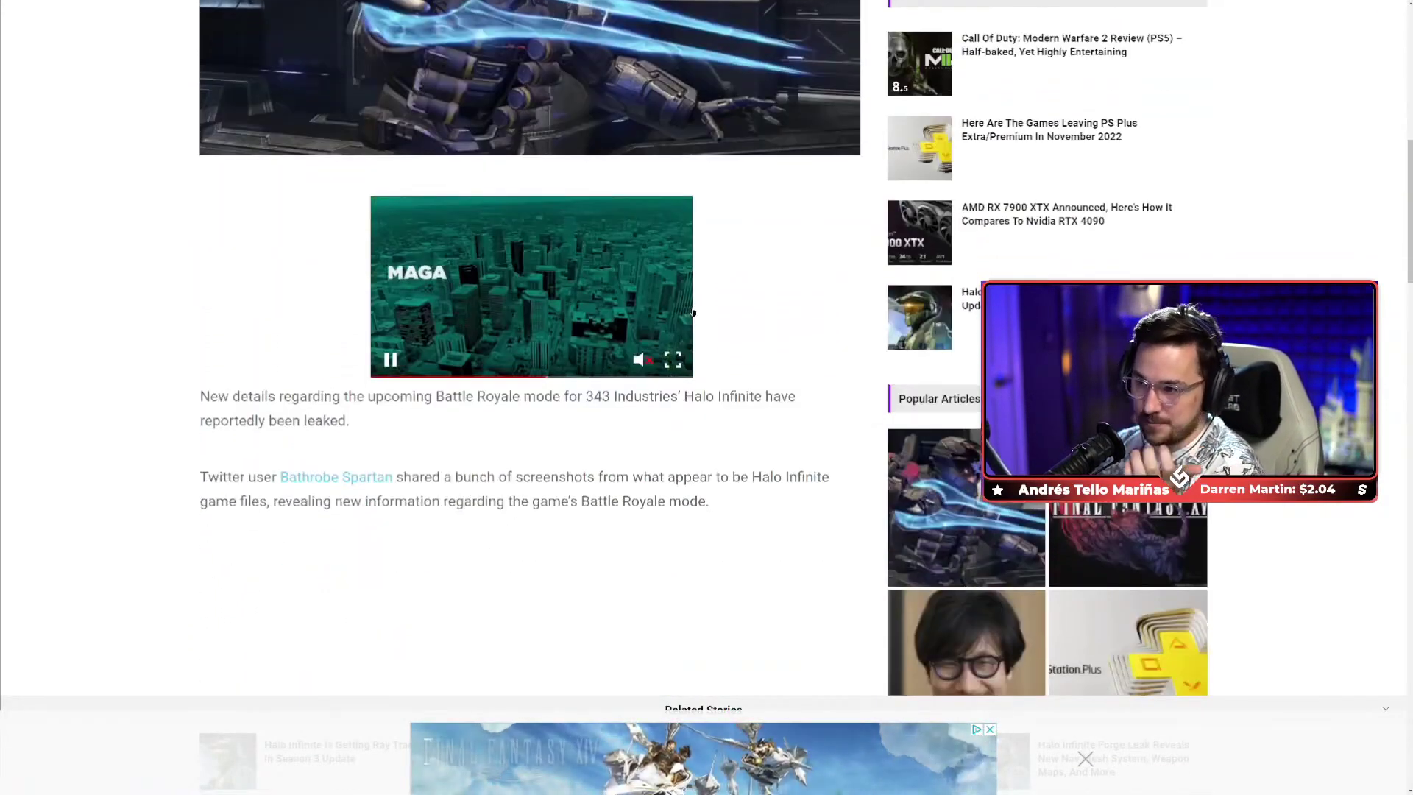
scroll(693, 312, down, 2)
scroll(692, 313, down, 1)
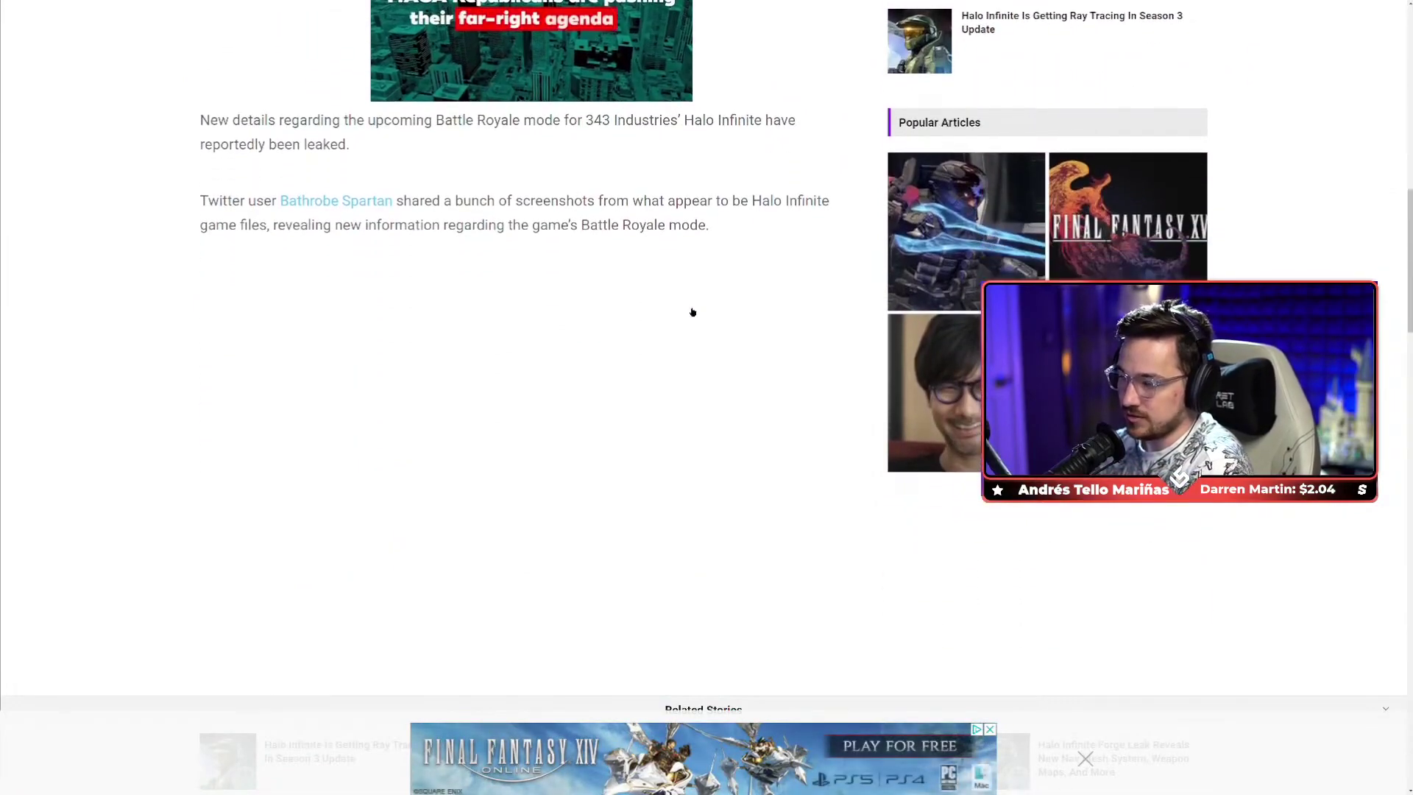
scroll(517, 243, down, 1)
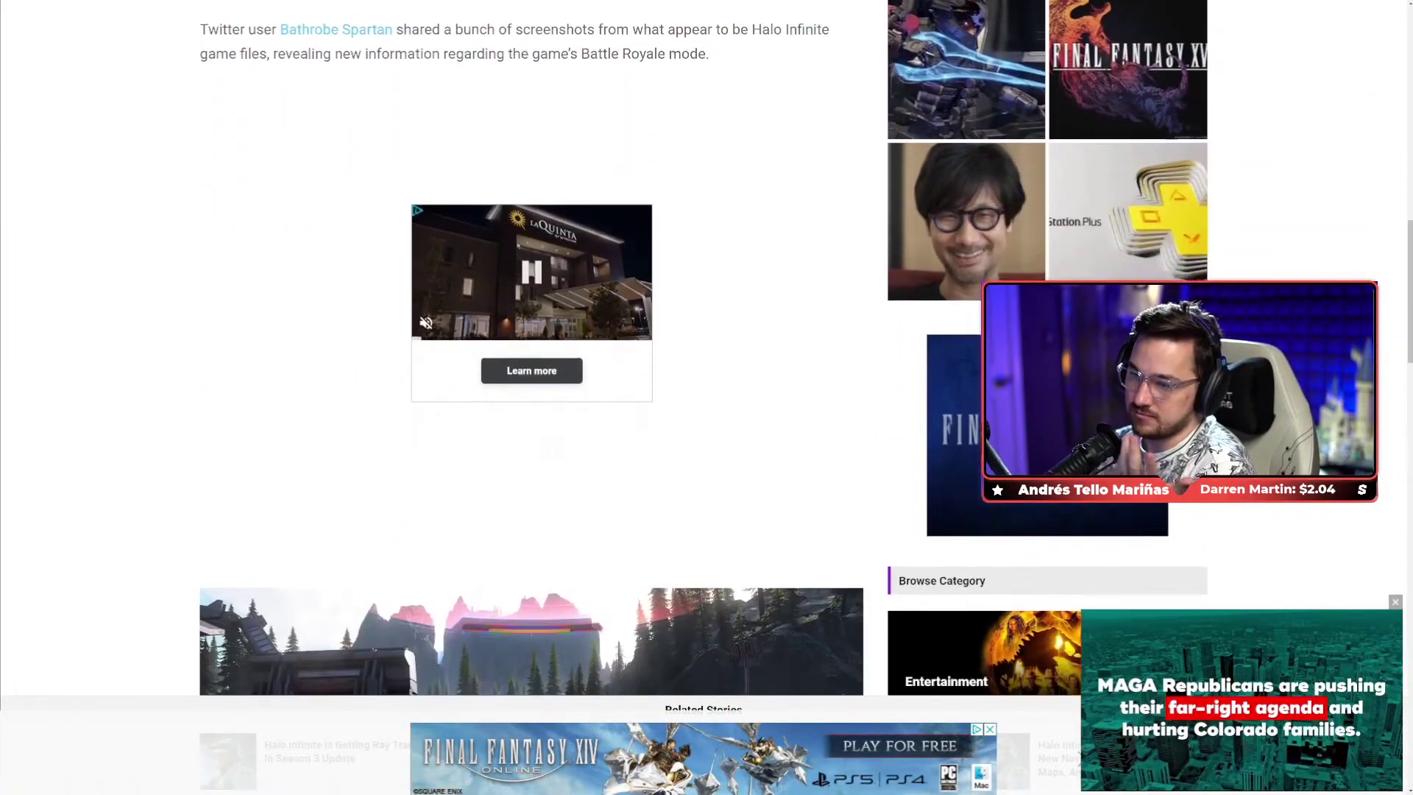
scroll(530, 332, up, 1)
drag(200, 154, 790, 180)
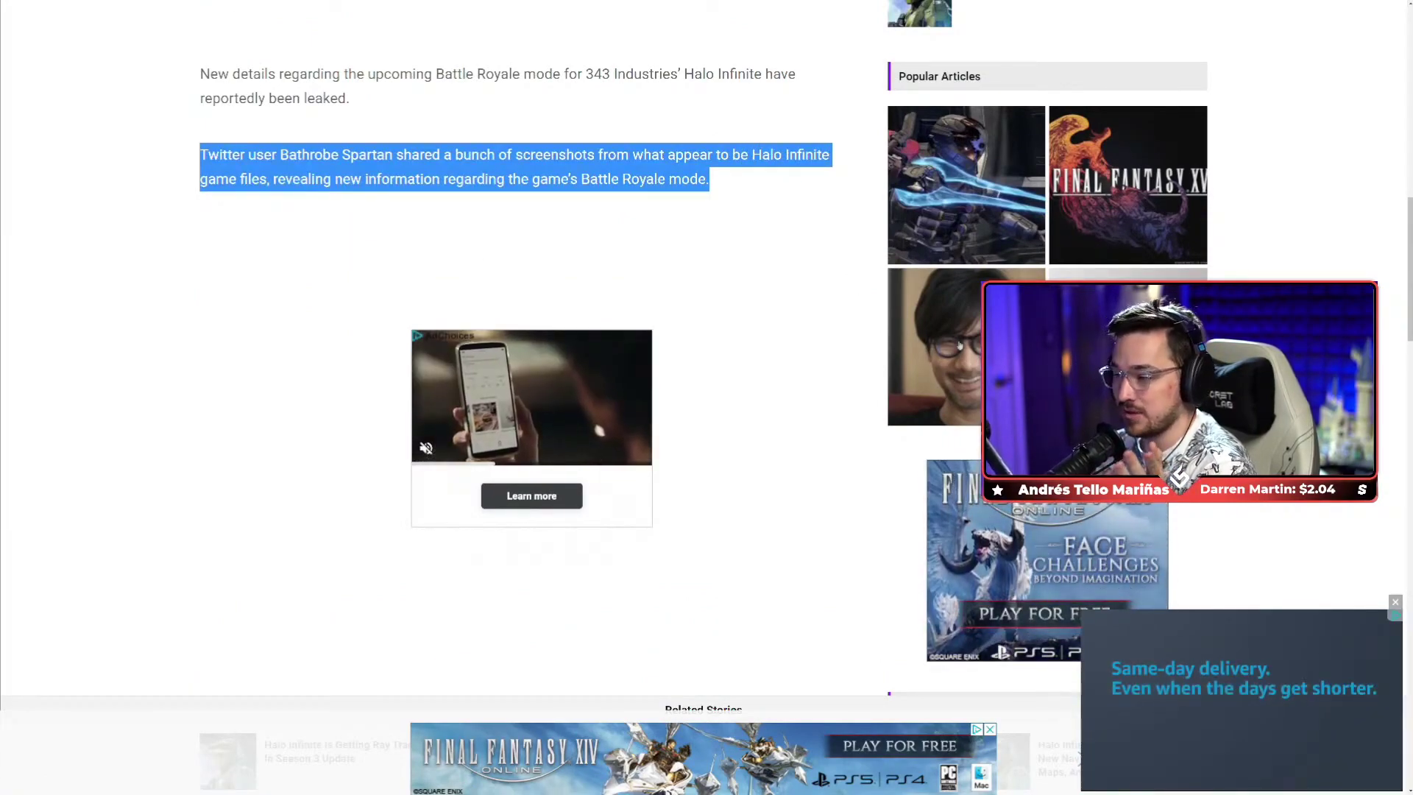
Dismiss the delivery ad and highlight from 'what appear' to 'Battle Royale mode.'
click(1395, 602)
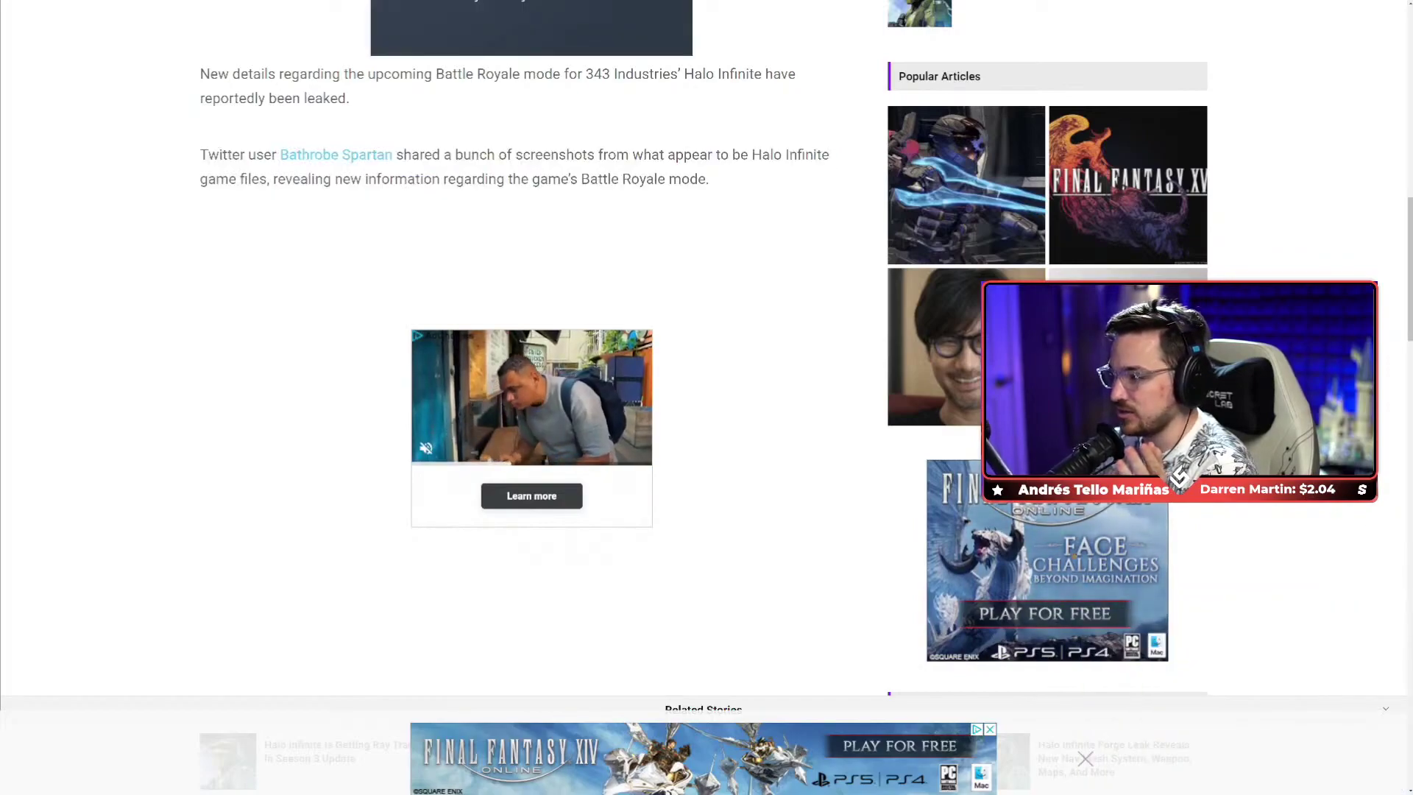
scroll(798, 473, up, 1)
scroll(796, 515, down, 2)
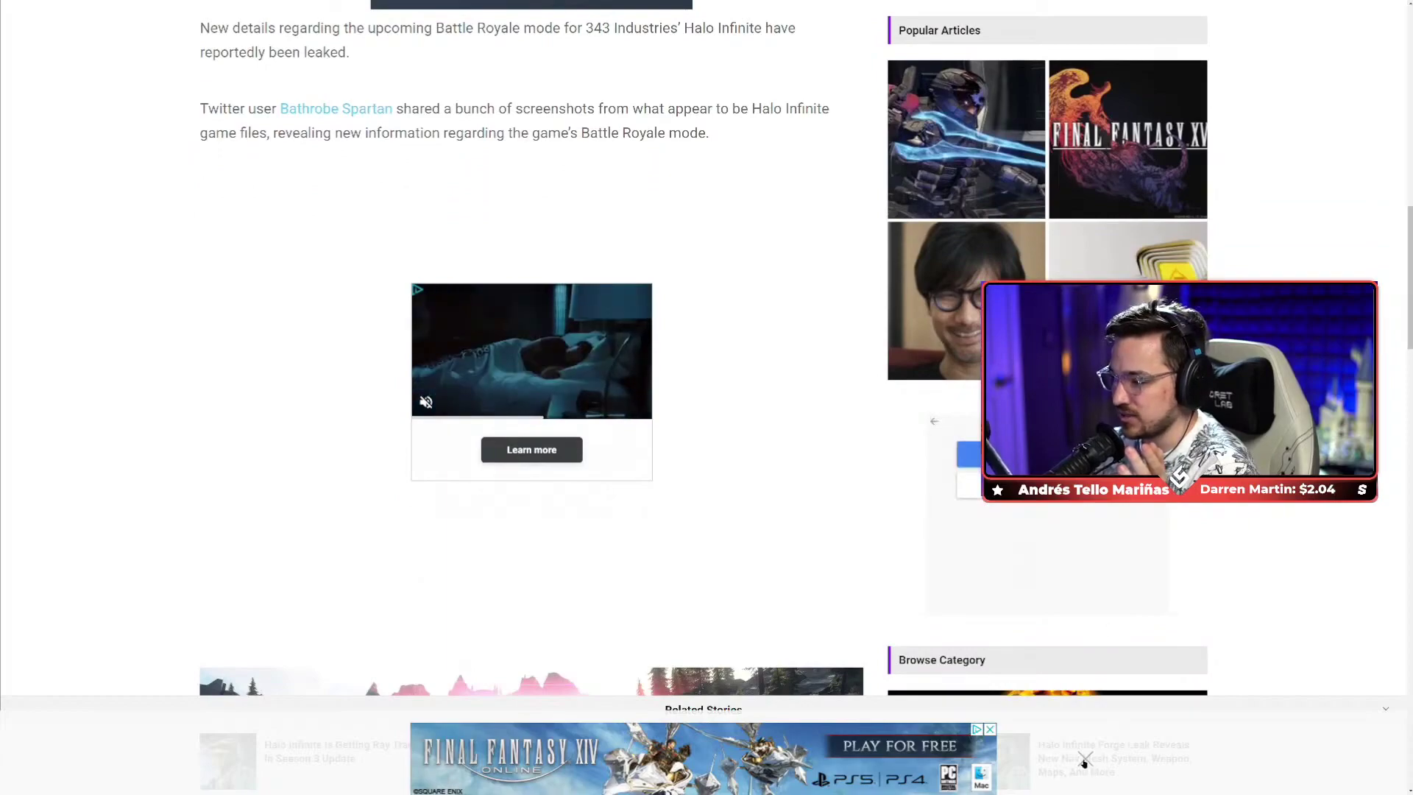
scroll(1092, 745, down, 2)
scroll(690, 574, down, 2)
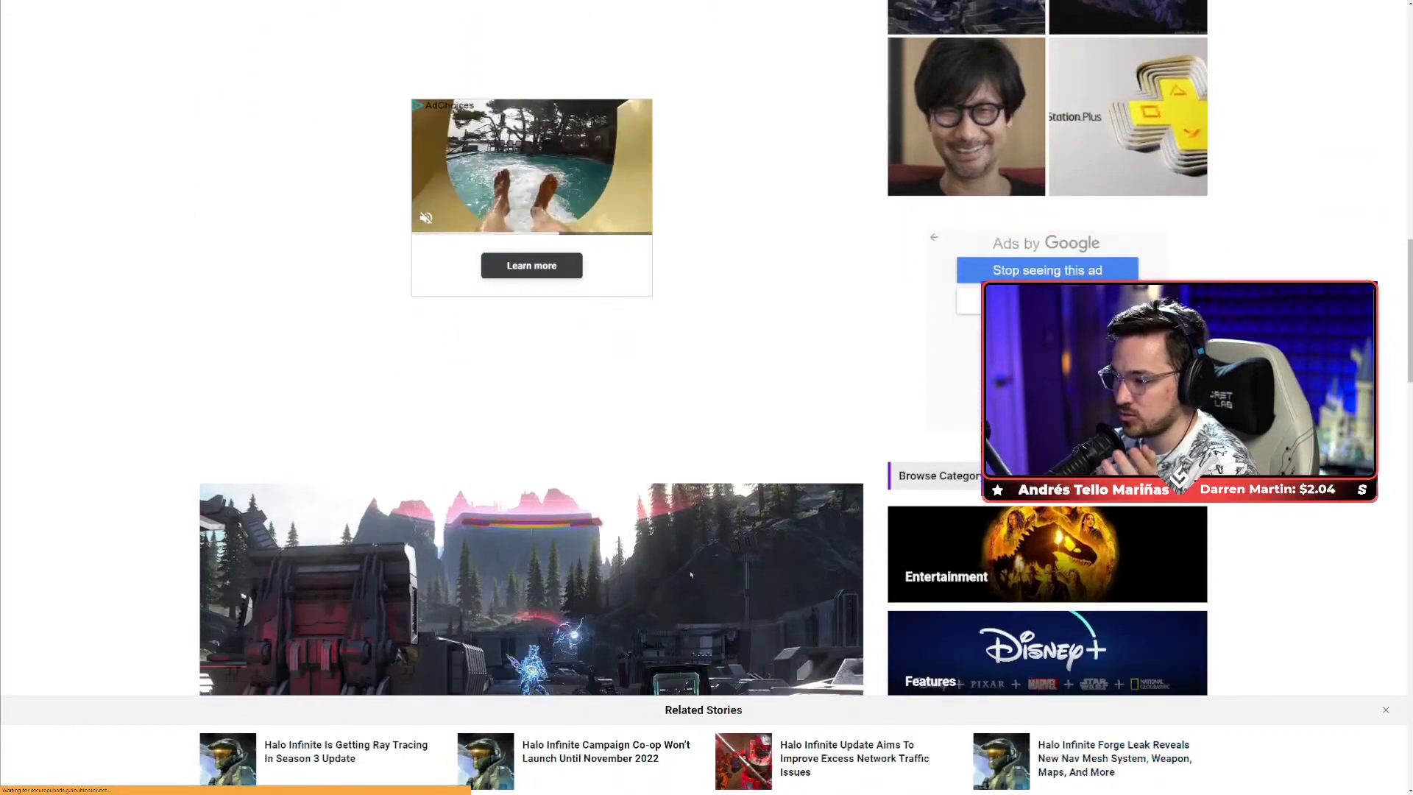
scroll(689, 574, down, 1)
scroll(728, 477, up, 2)
scroll(728, 477, up, 2)
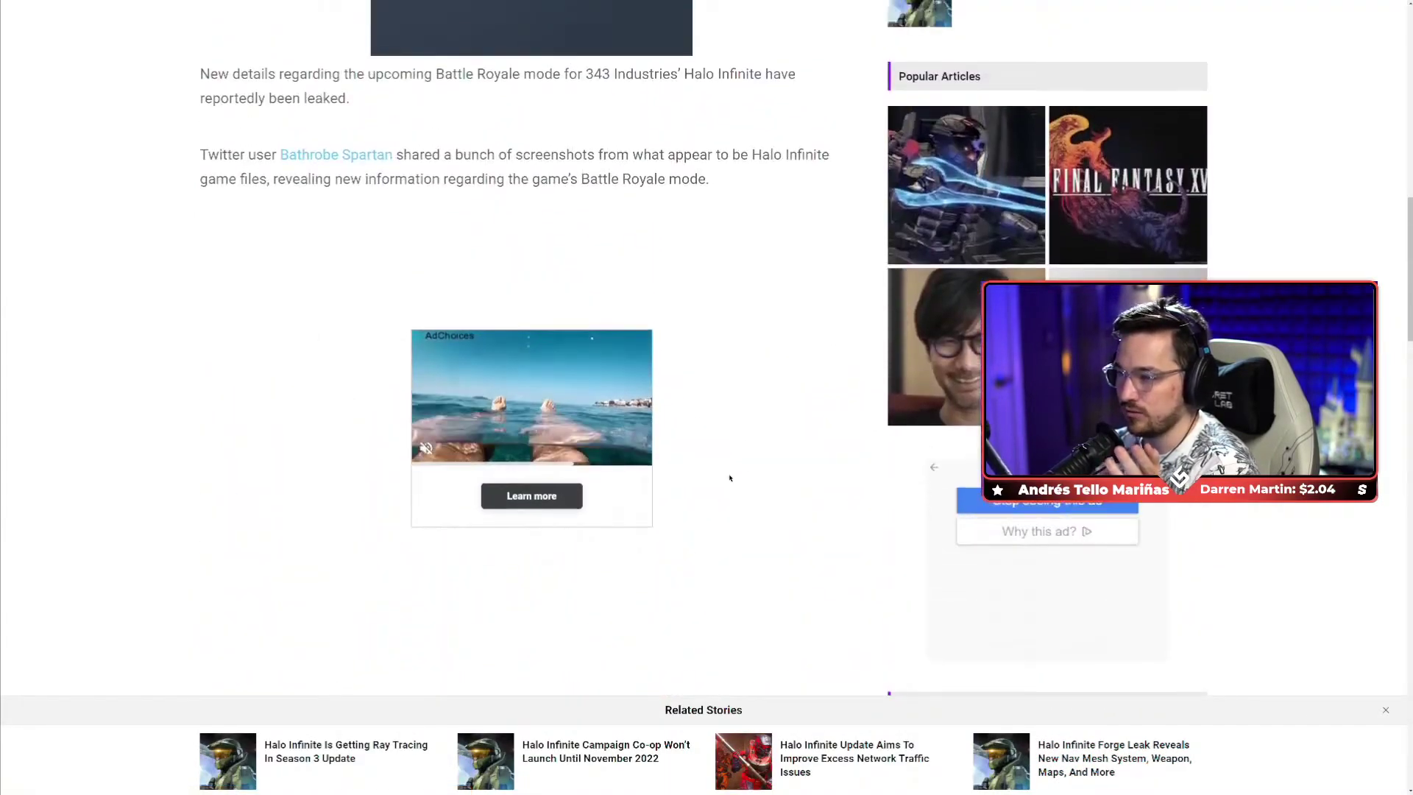
scroll(387, 221, up, 1)
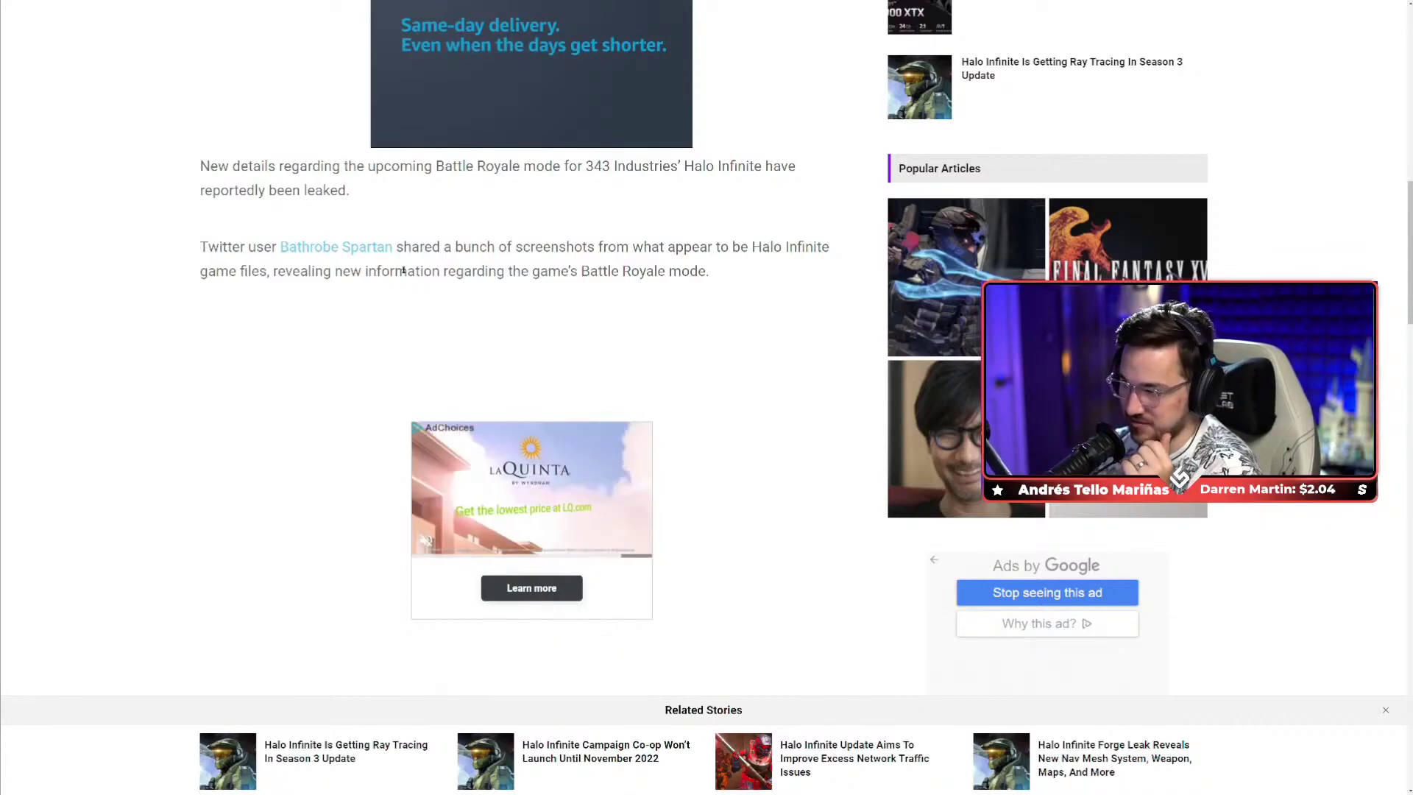
scroll(403, 271, up, 2)
scroll(469, 266, down, 3)
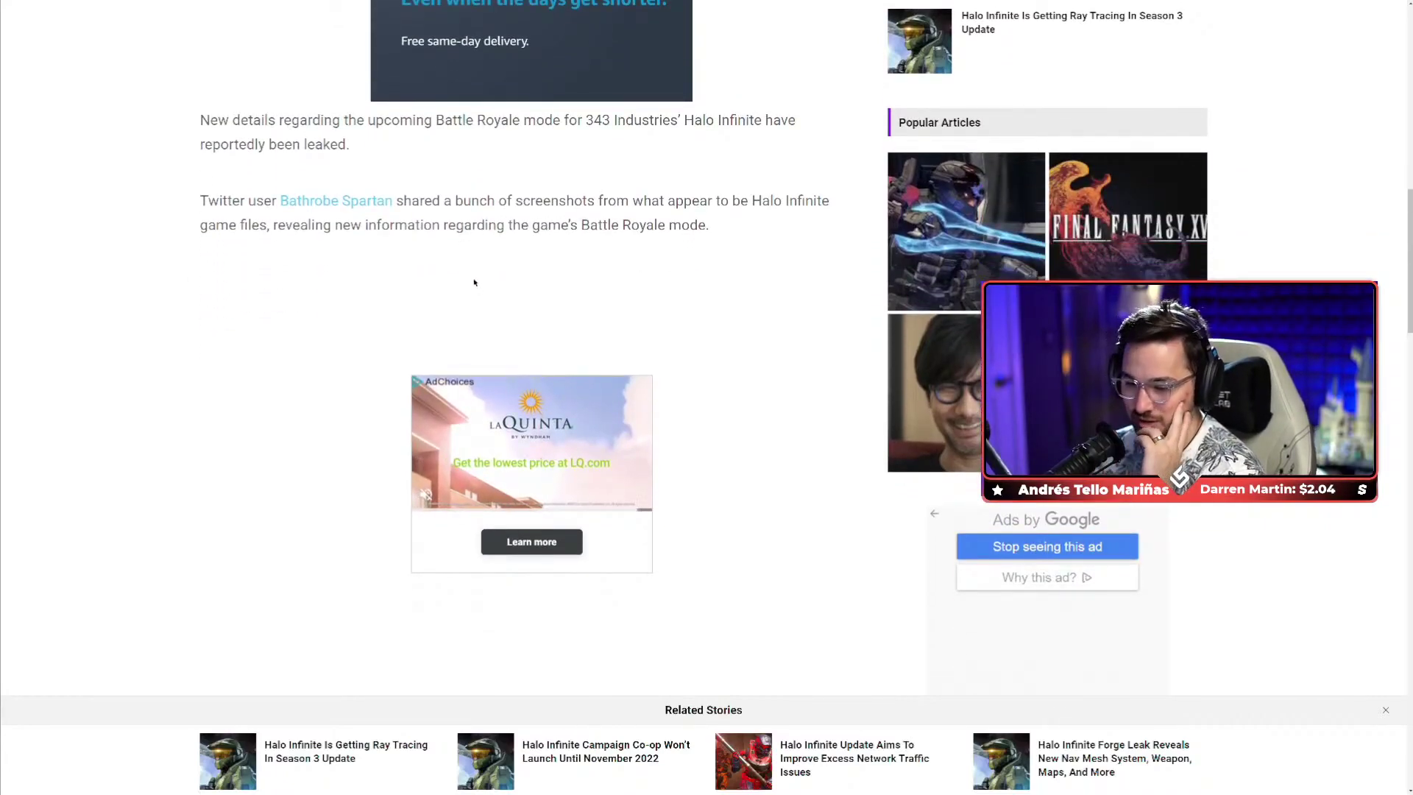
scroll(562, 196, down, 1)
drag(642, 154, 761, 195)
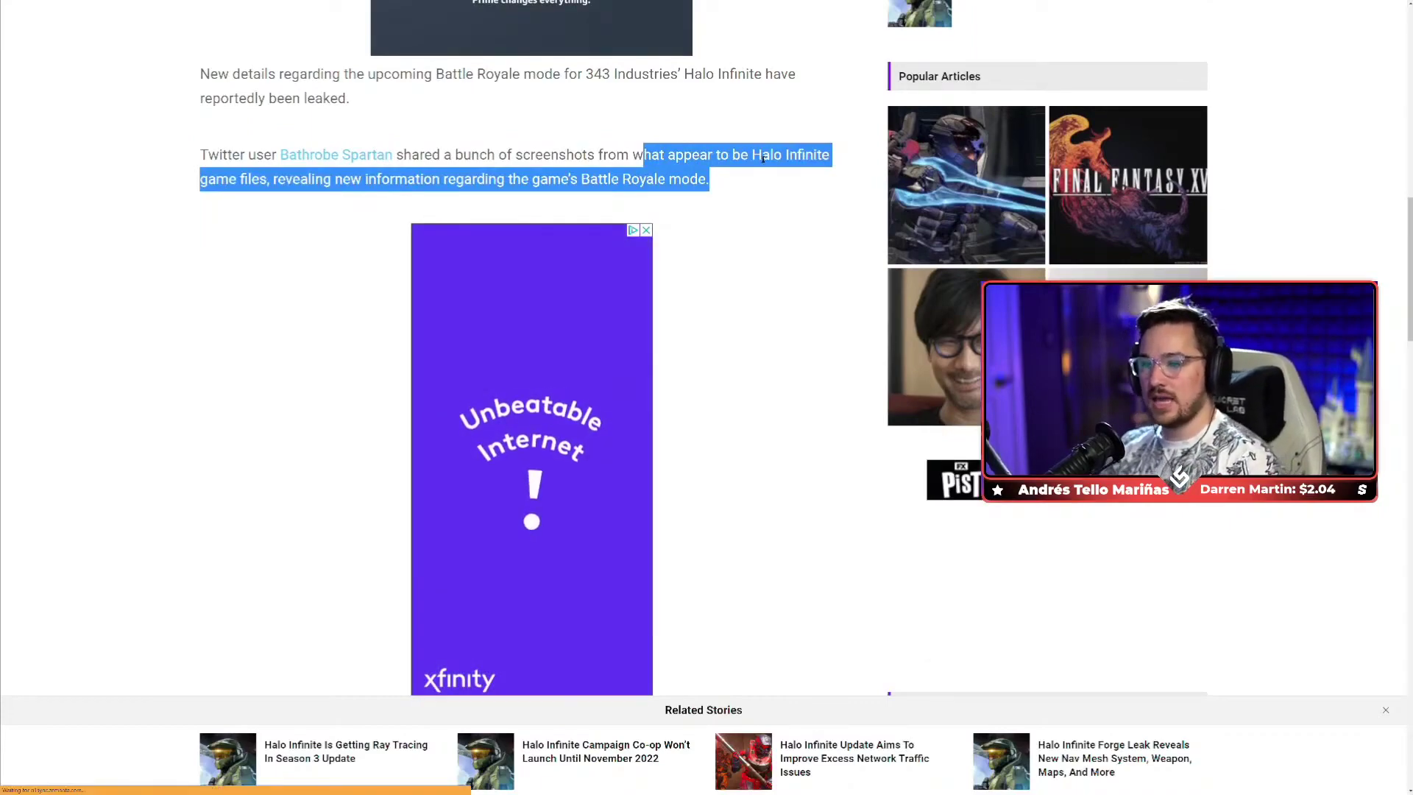
scroll(595, 197, down, 5)
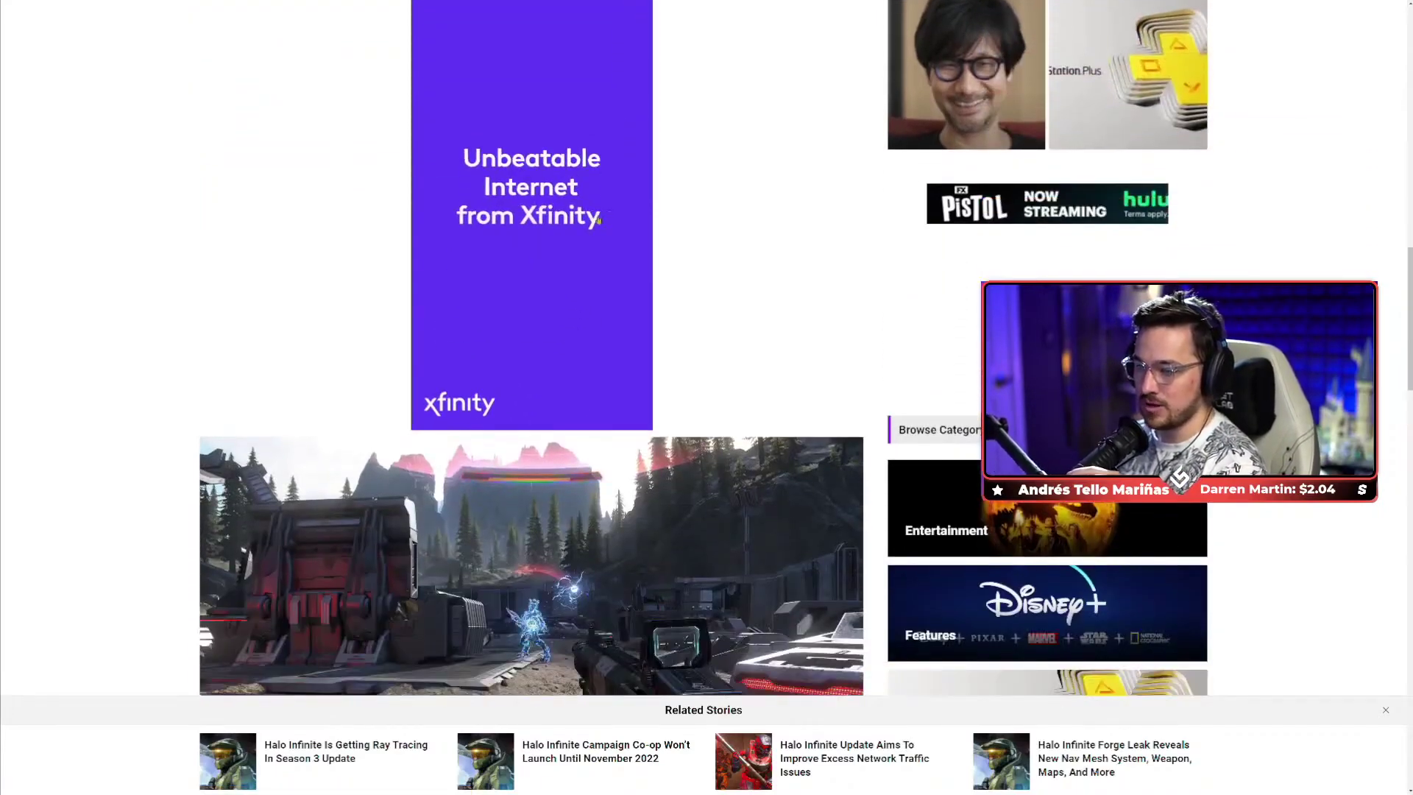
scroll(595, 197, down, 5)
scroll(487, 449, down, 2)
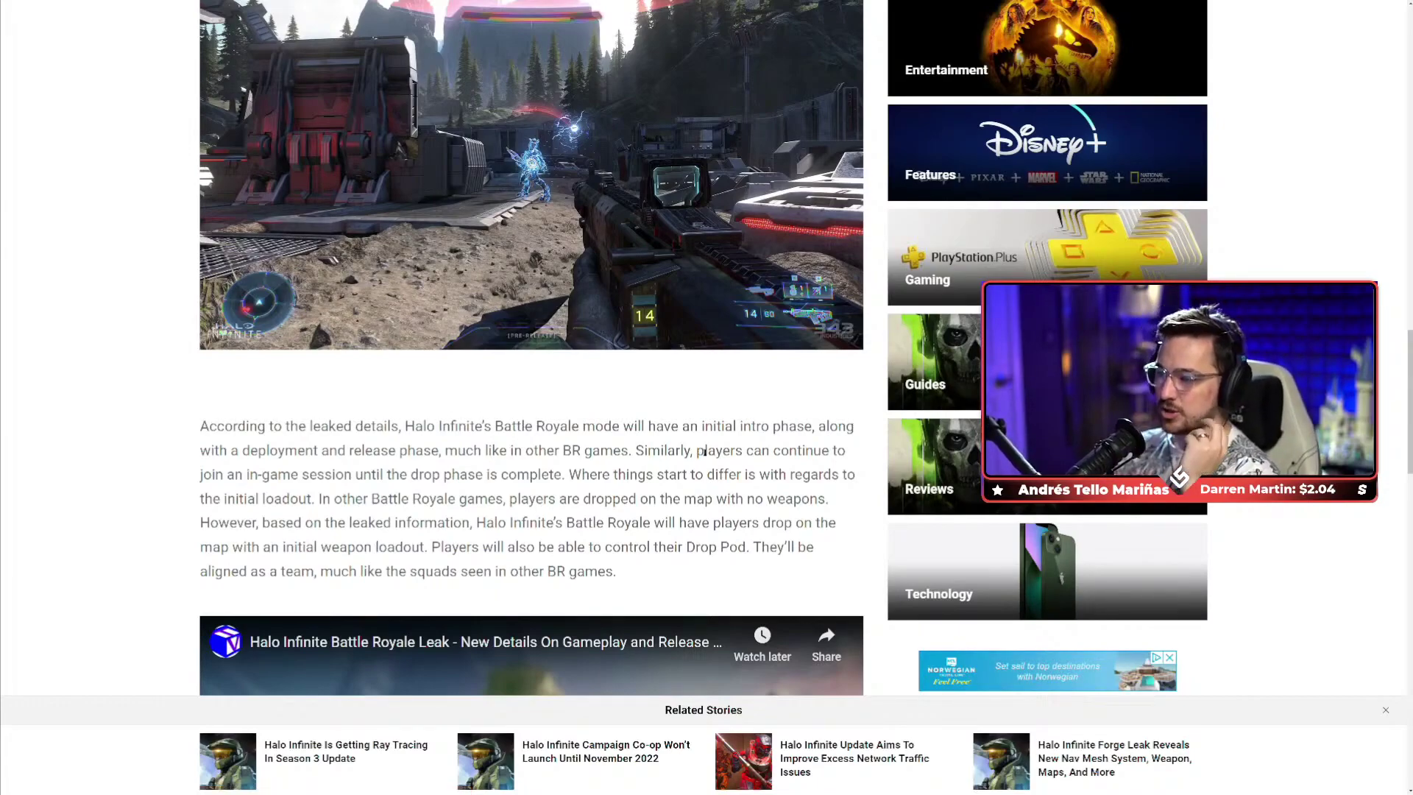
Highlight from 'other Battle Royale games' to 'drop on the', covering the weapon-loadout contrast
drag(723, 464, 778, 527)
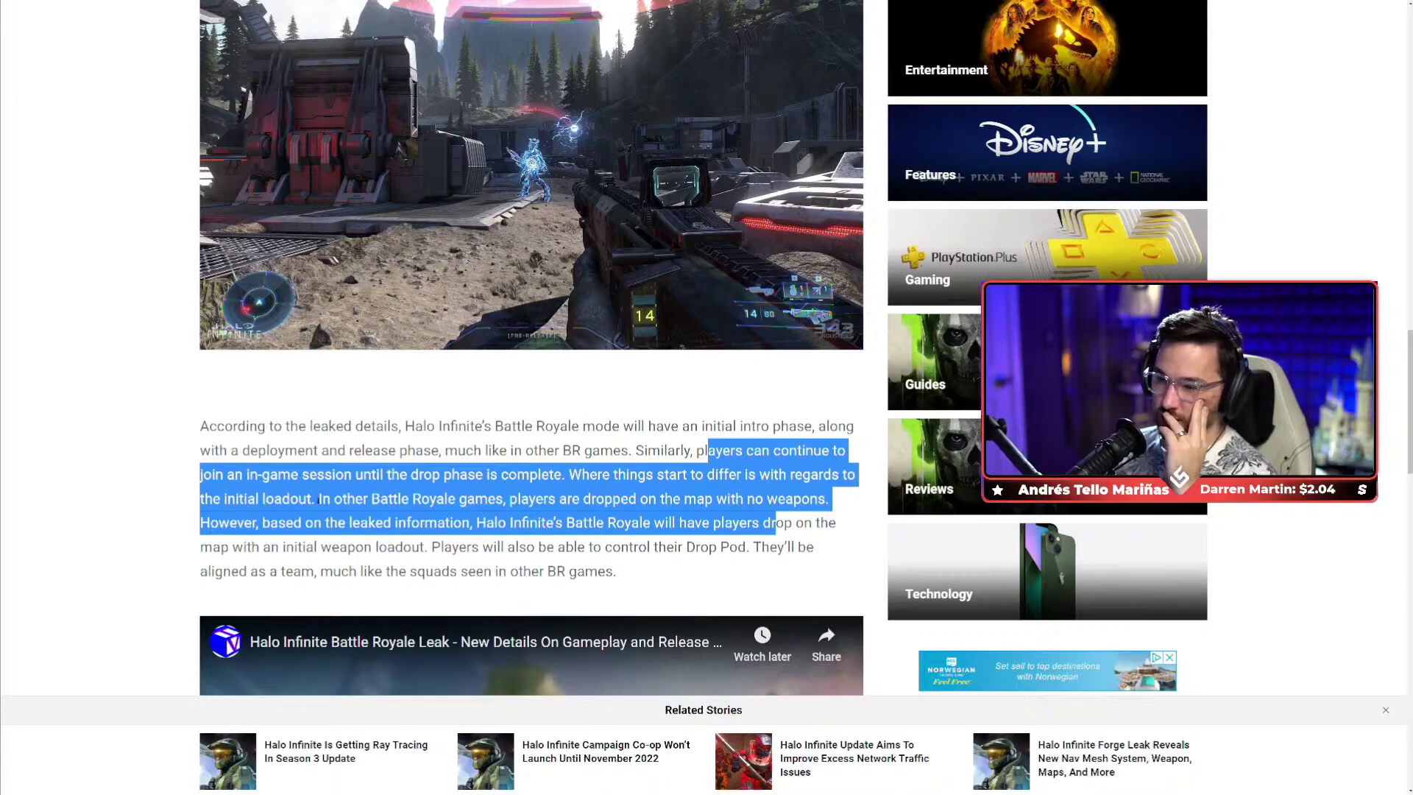
drag(343, 499, 830, 523)
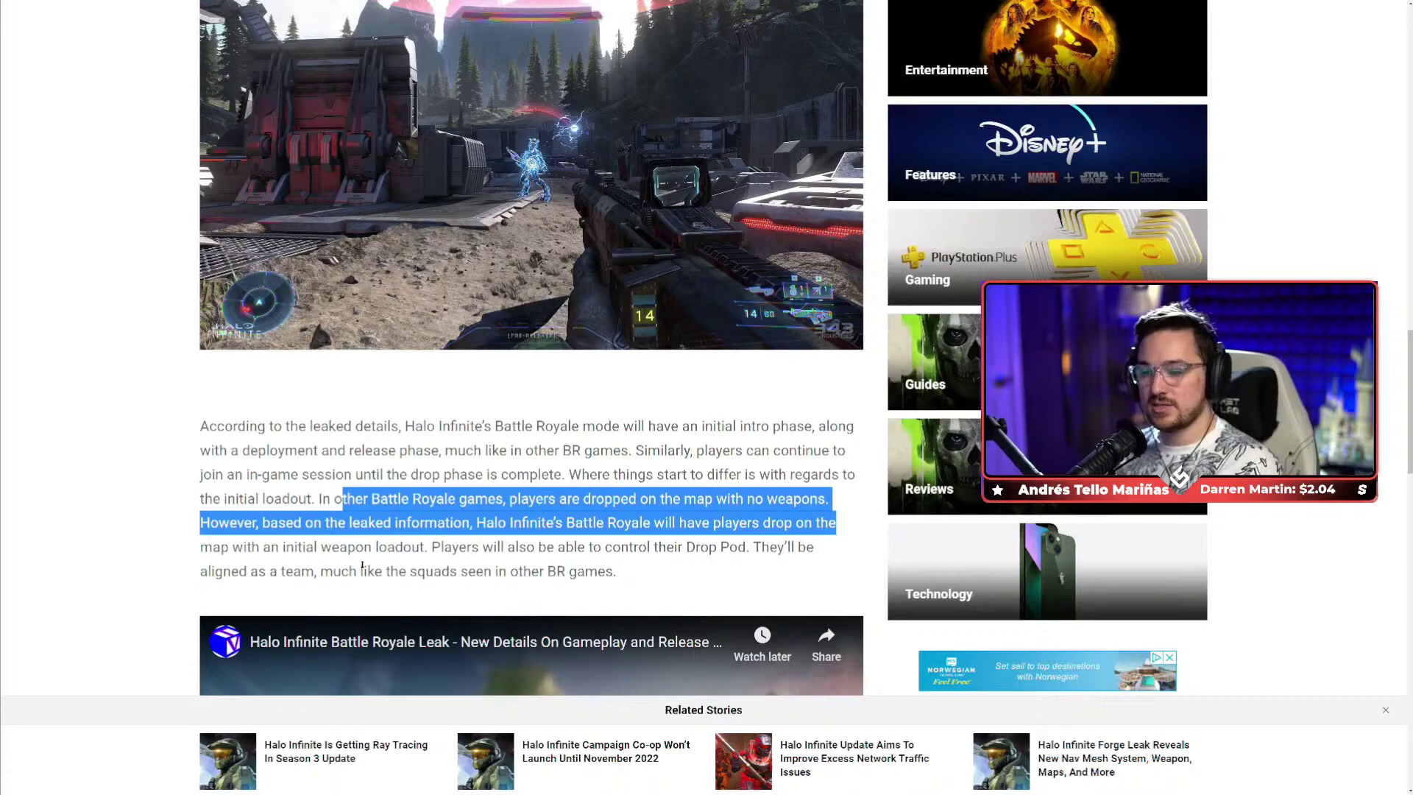
scroll(363, 565, down, 3)
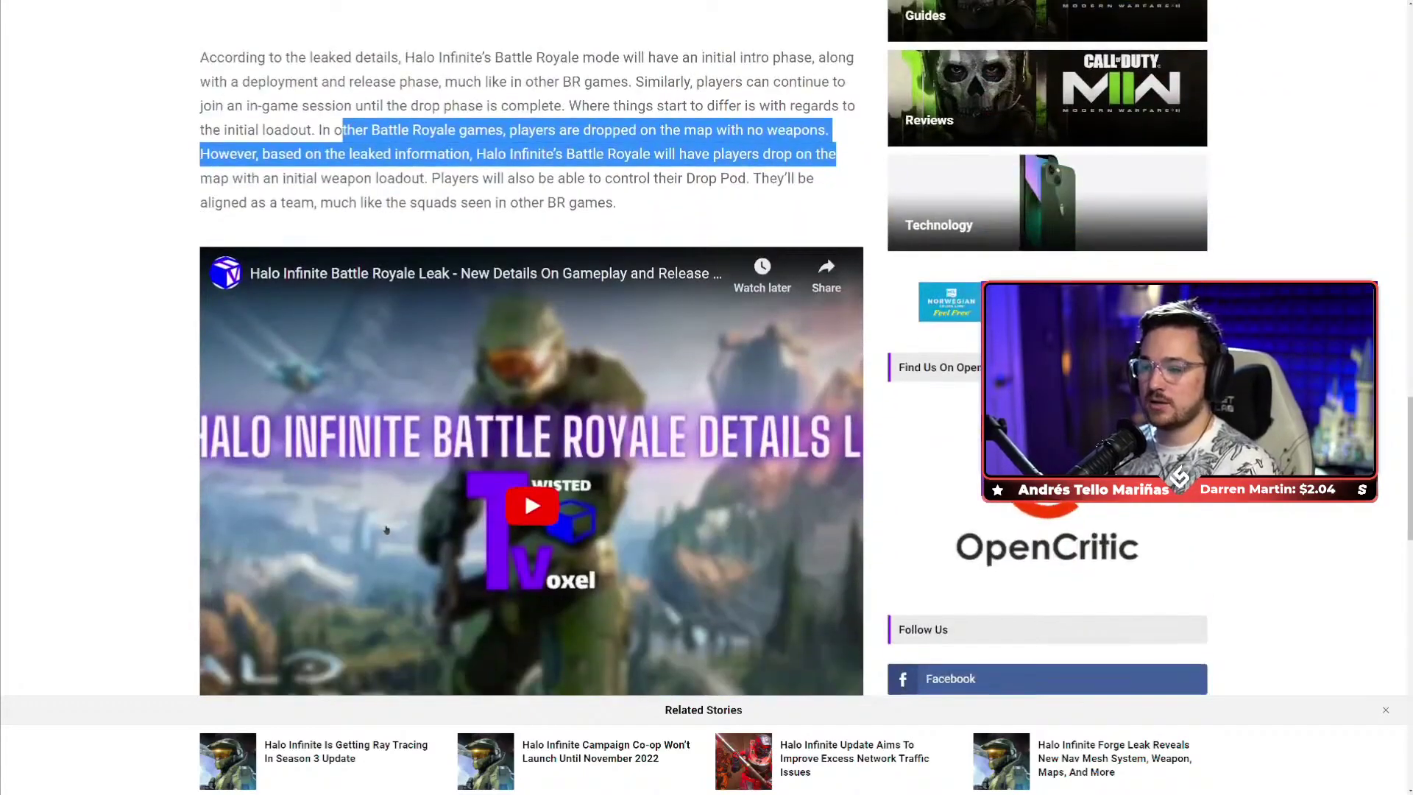
scroll(411, 495, down, 3)
scroll(411, 496, down, 3)
scroll(410, 502, up, 2)
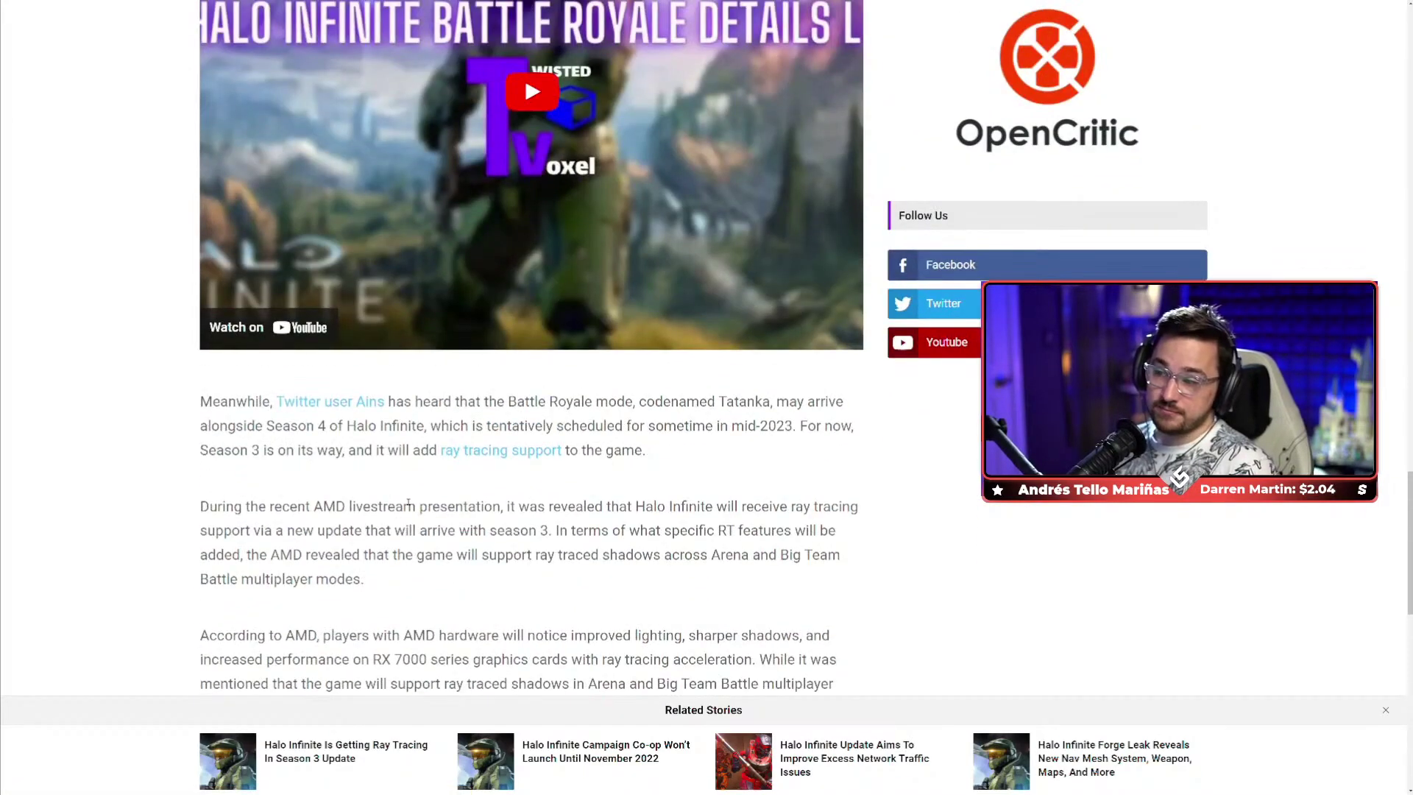
scroll(423, 485, up, 2)
scroll(425, 487, up, 3)
scroll(424, 485, up, 2)
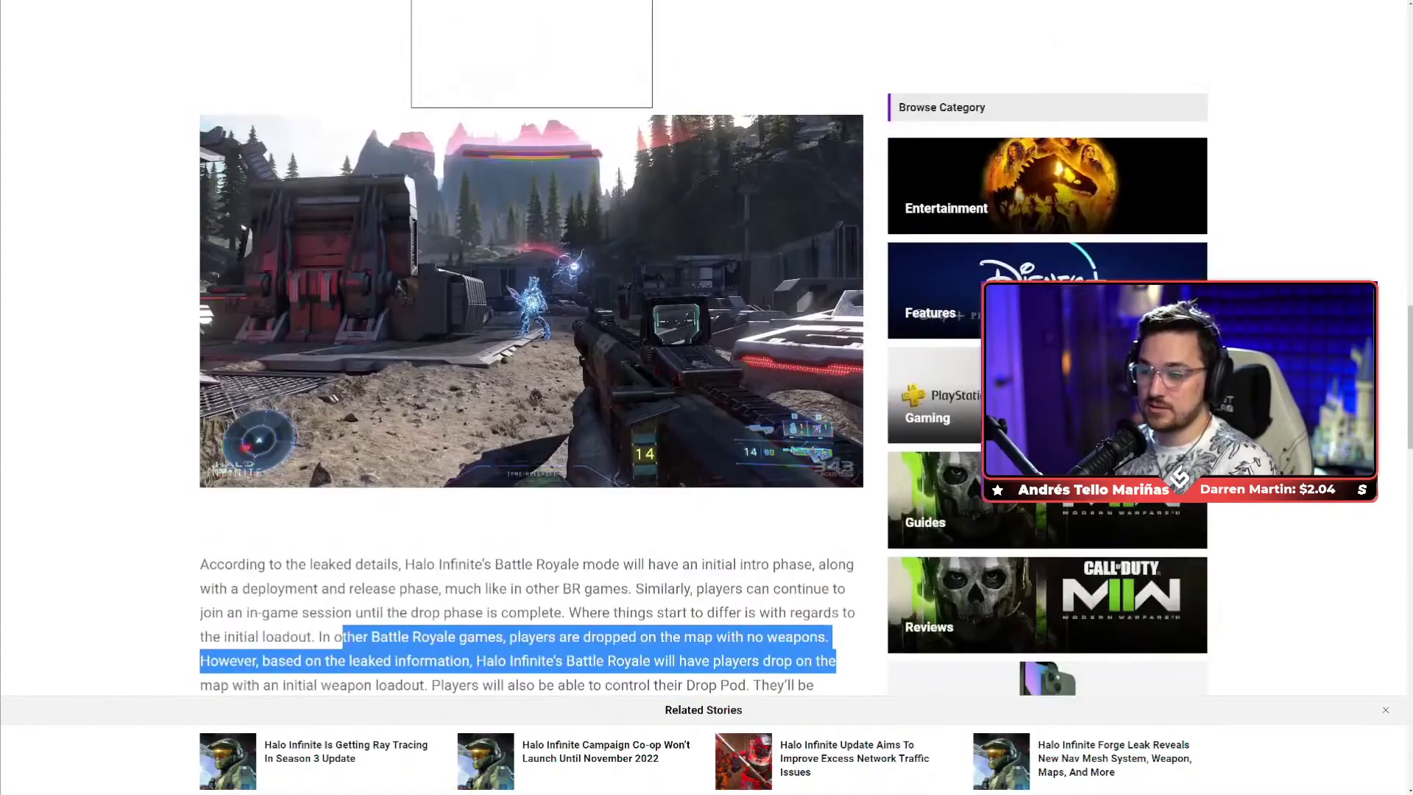